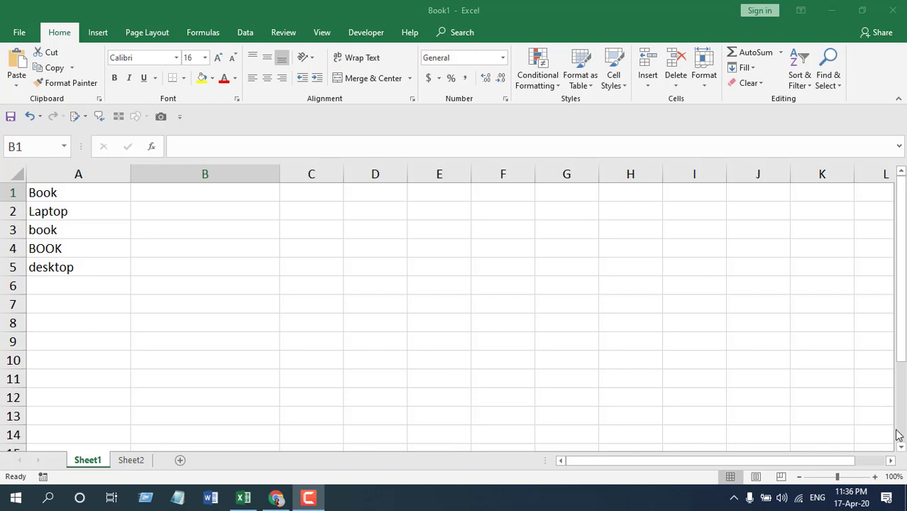
Step: Enter a COUNTIF formula in cell B1 that counts the cells in A1:A5 matching "BOOK"
left_click(161, 195)
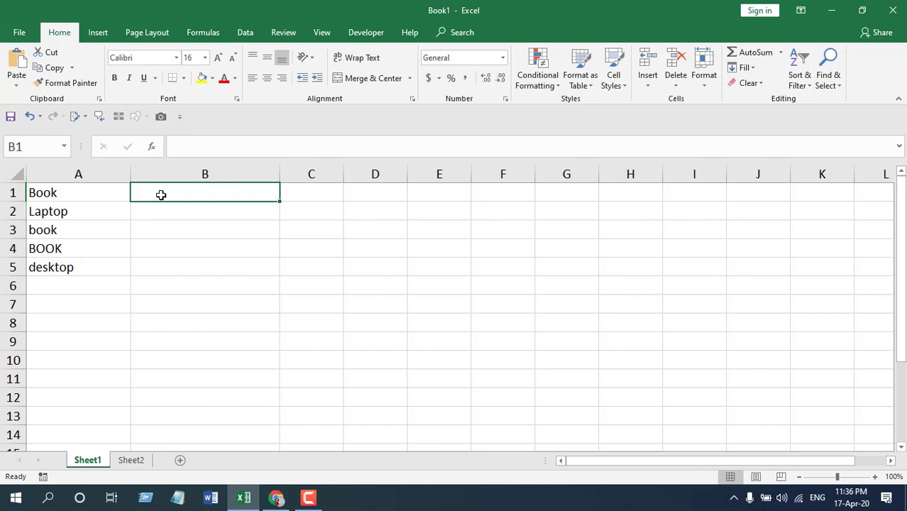
left_click_drag(101, 197, 85, 266)
left_click(182, 196)
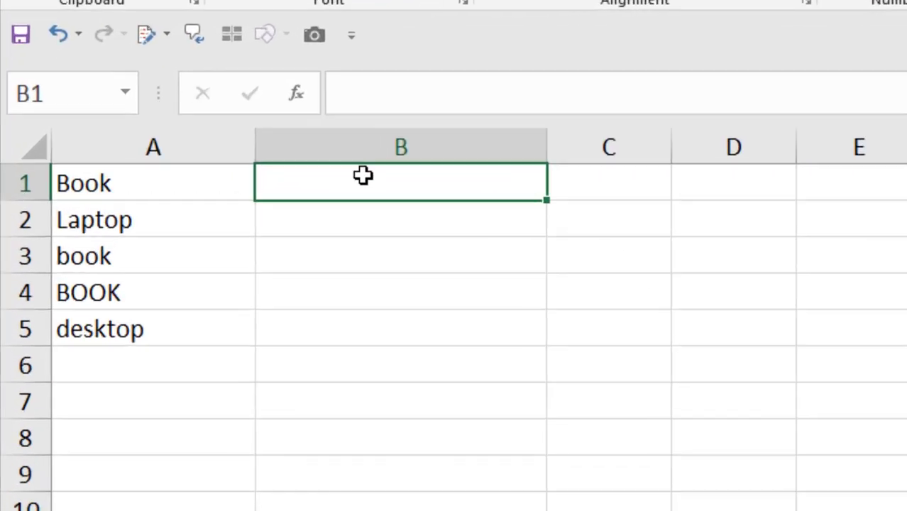
double_click(187, 193)
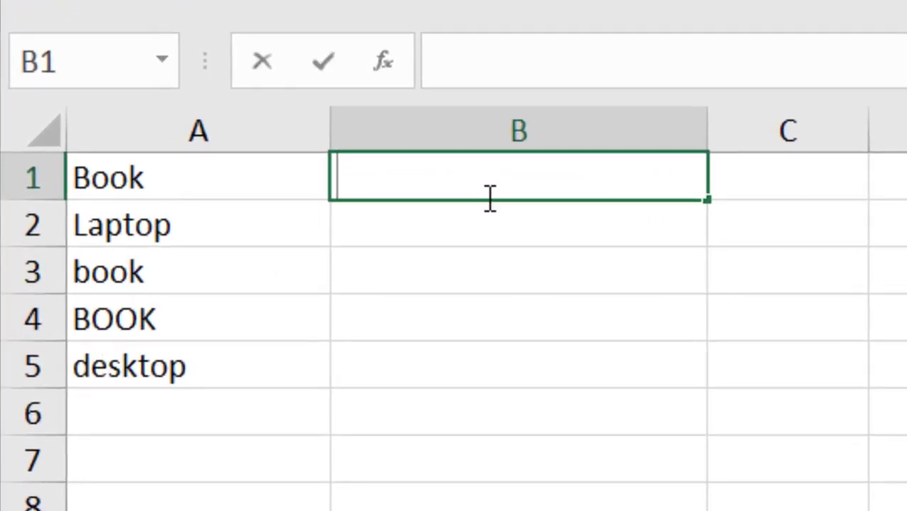
type("=Coun")
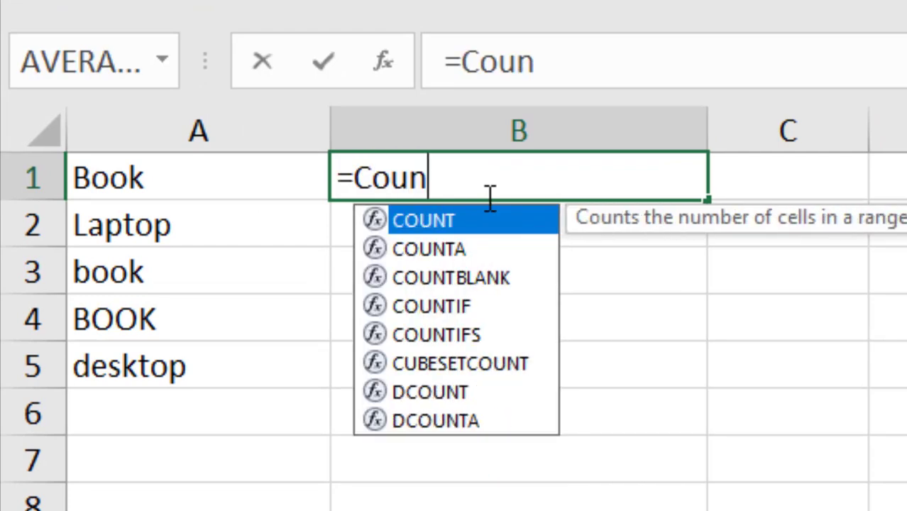
type("t")
left_click(455, 312)
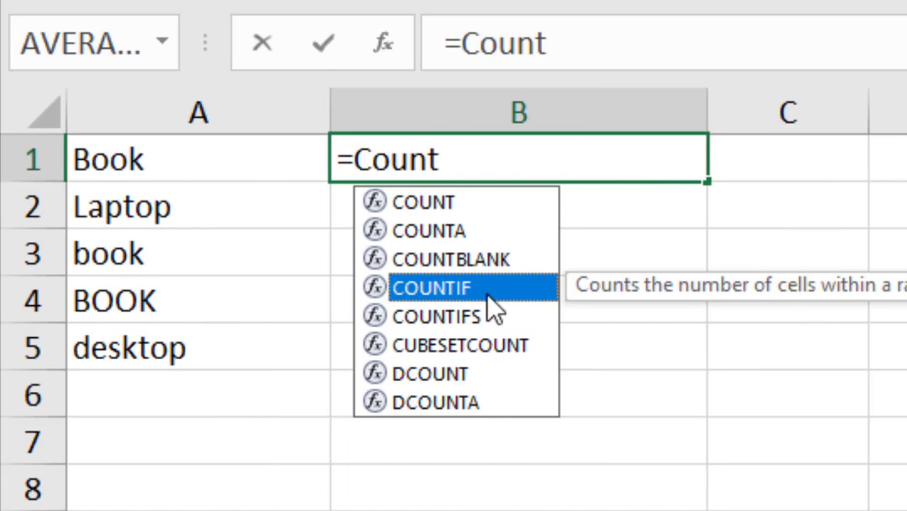
double_click(487, 291)
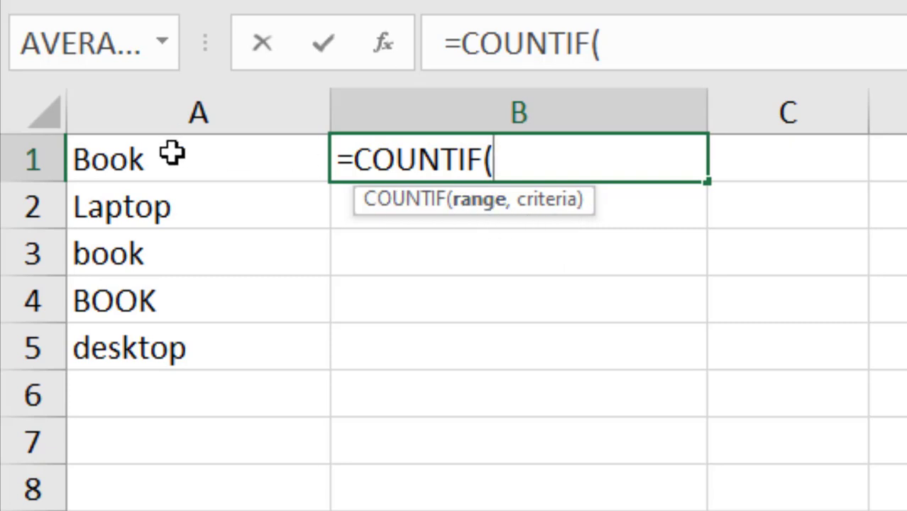
left_click_drag(174, 154, 136, 356)
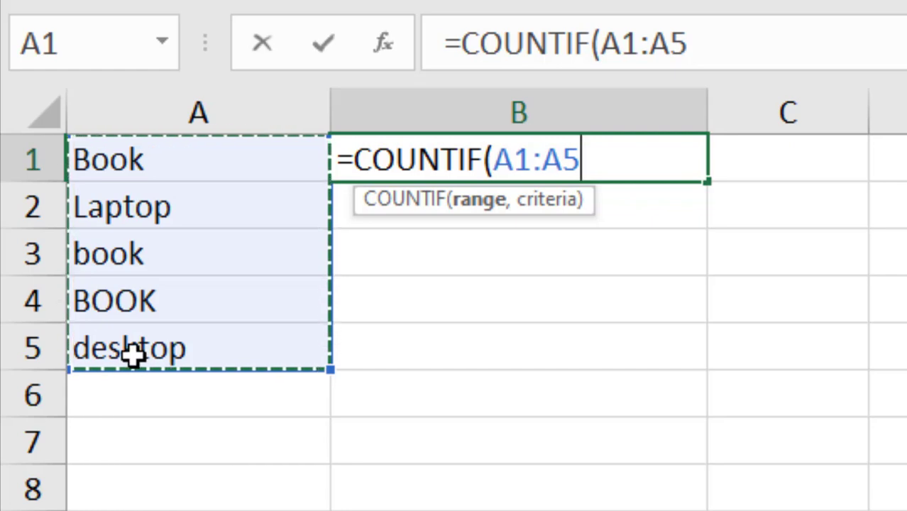
type(",")
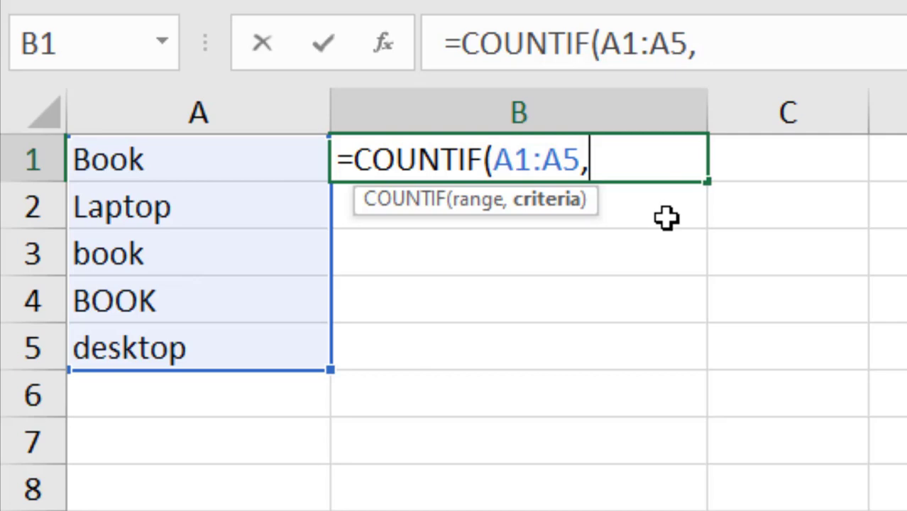
type("\"BOOK\"")
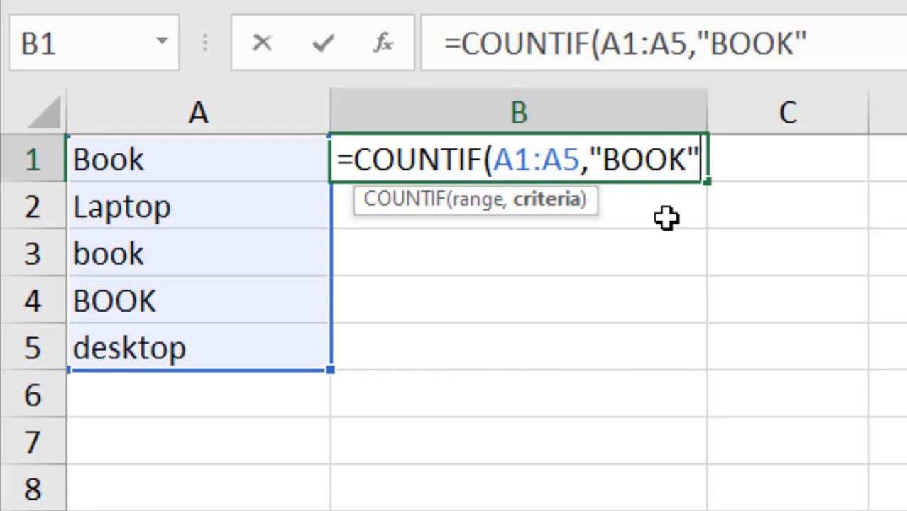
type(")")
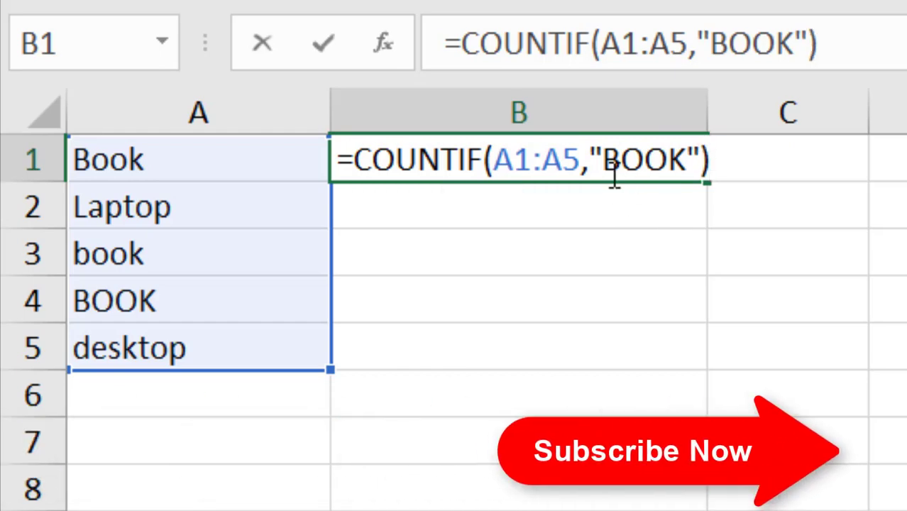
left_click_drag(609, 161, 685, 152)
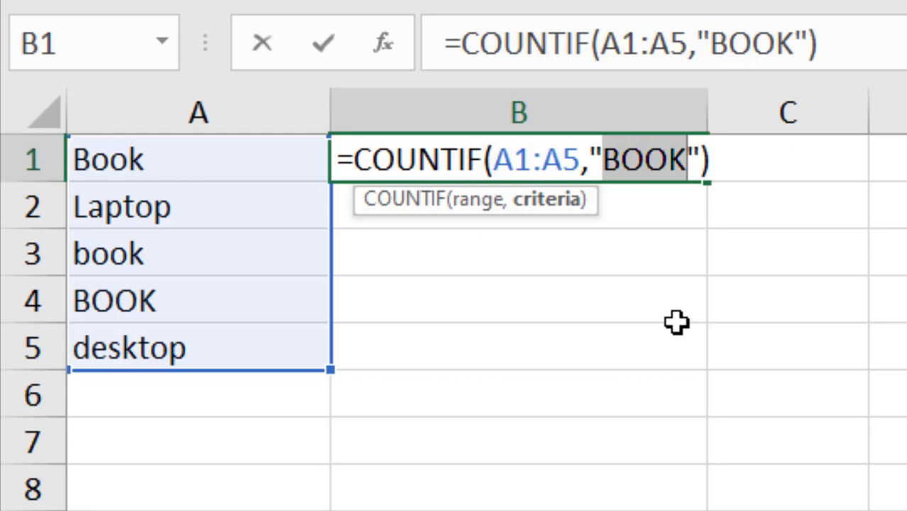
key("Return")
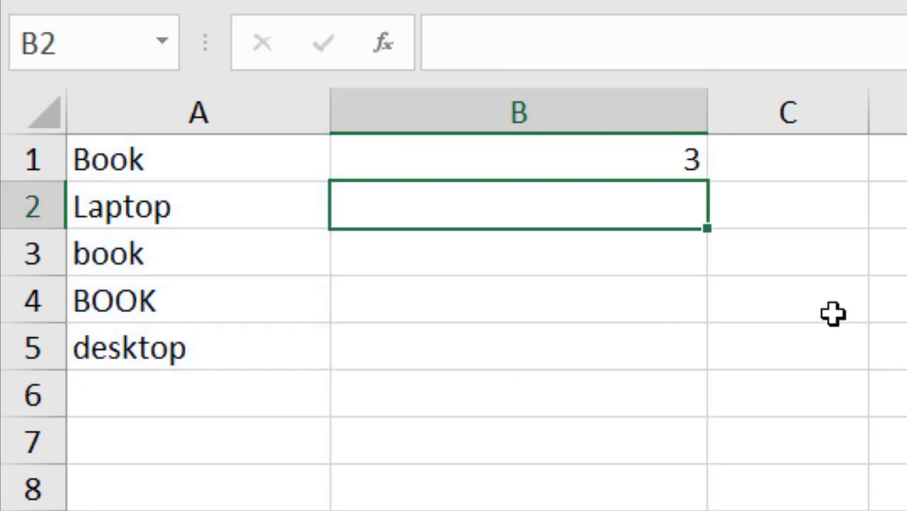
Step: Compare the COUNTIF result in B1 with the text entries in column A
left_click(666, 176)
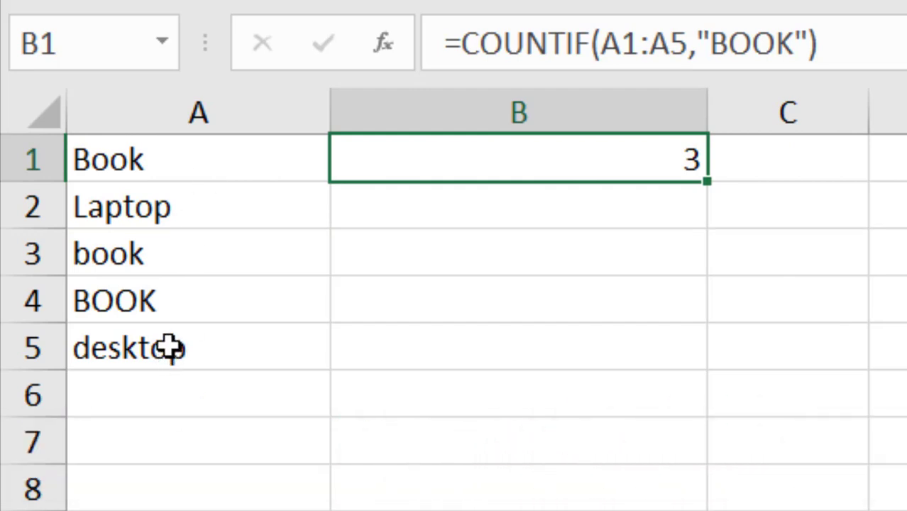
left_click(167, 158)
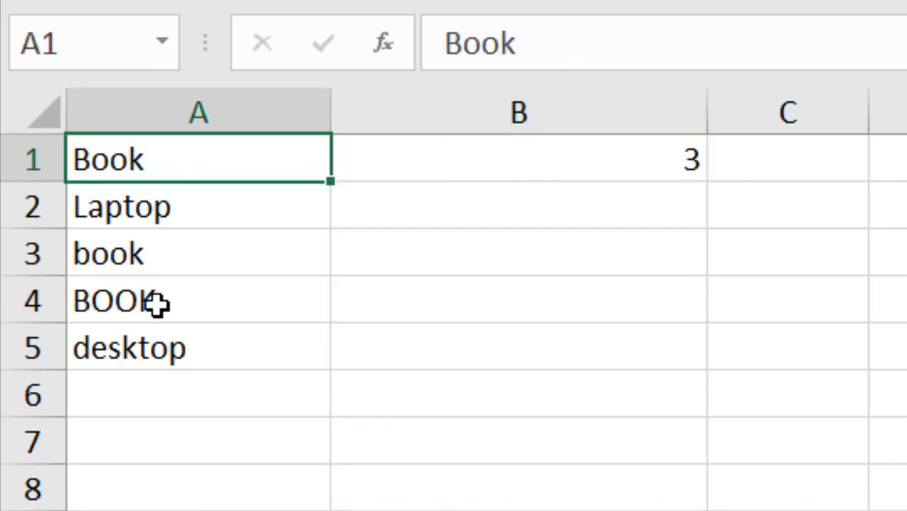
left_click(180, 256)
left_click(180, 312)
left_click(192, 358)
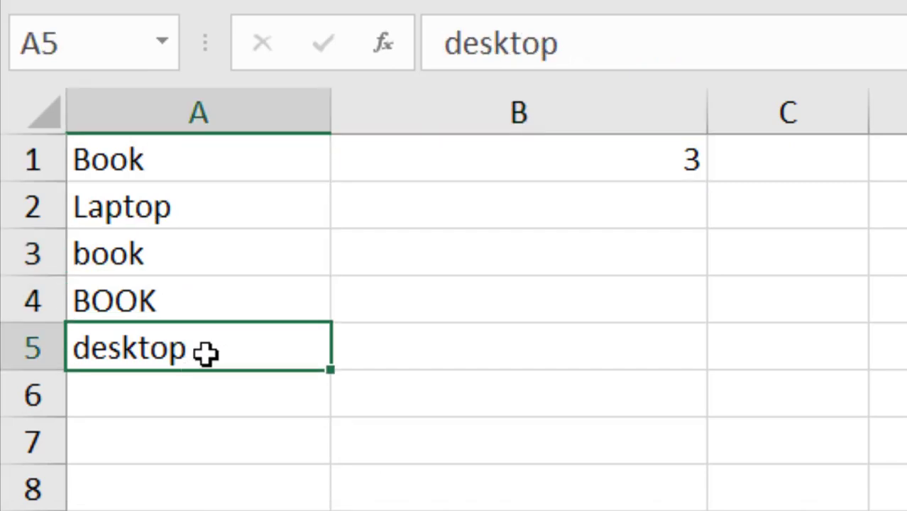
left_click(430, 160)
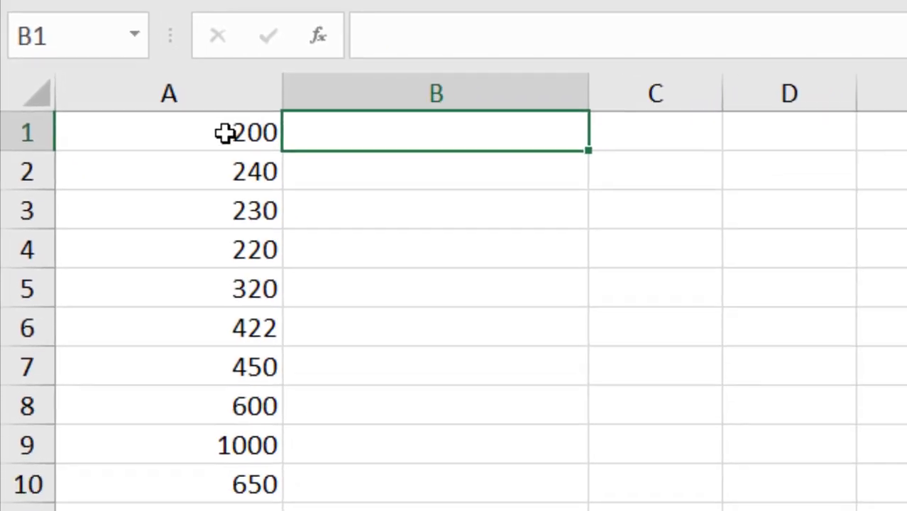
Step: On the sheet of numbers, enter a COUNTIF formula in B1 for range A1:A10 with the criteria "<500"
left_click_drag(225, 131, 217, 479)
left_click(448, 180)
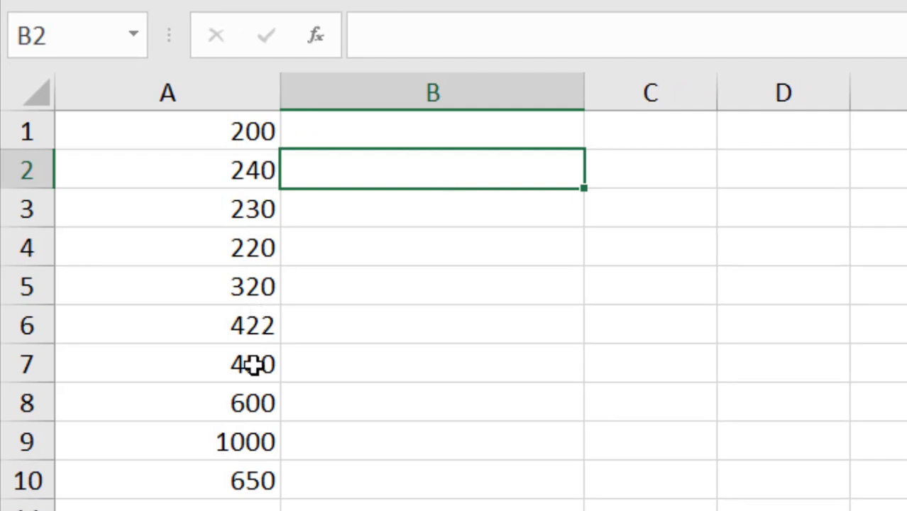
left_click_drag(264, 127, 246, 466)
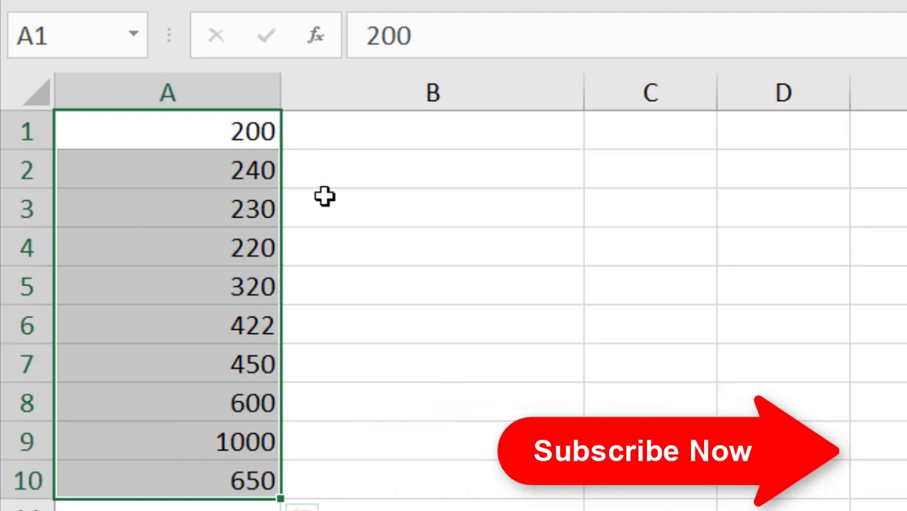
left_click(331, 142)
type("=COUNTIF(")
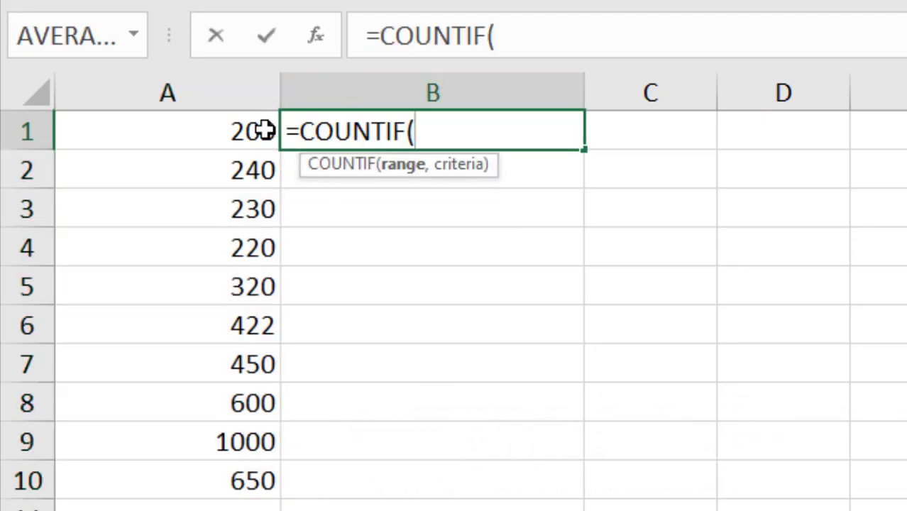
left_click_drag(264, 131, 227, 466)
type(",")
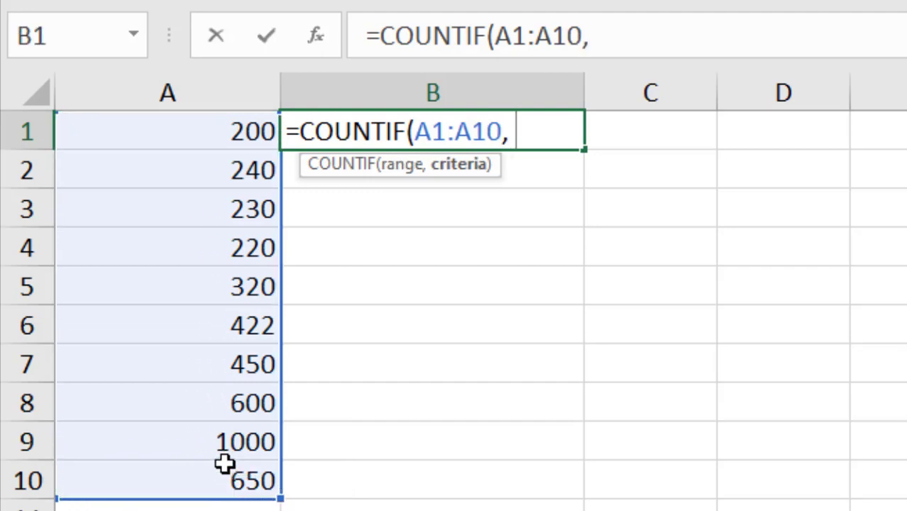
key("BackSpace")
type("\"<")
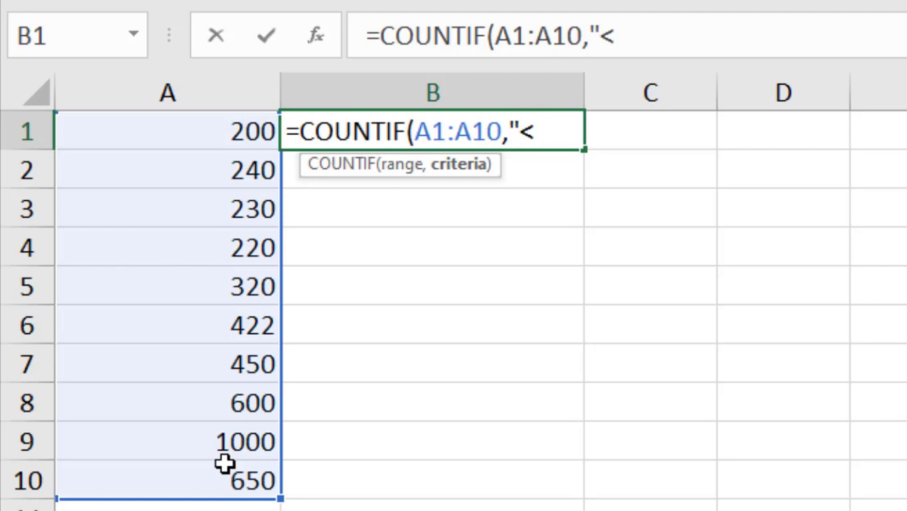
type("500\")")
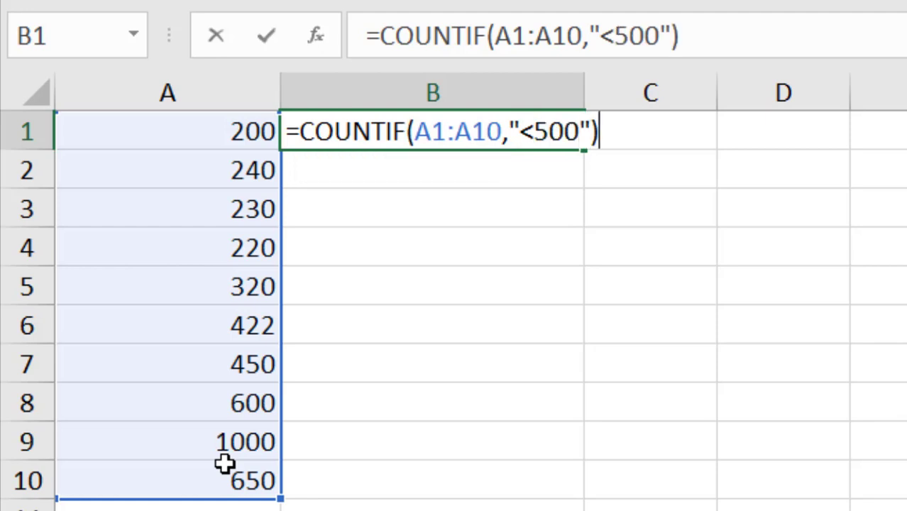
key("Return")
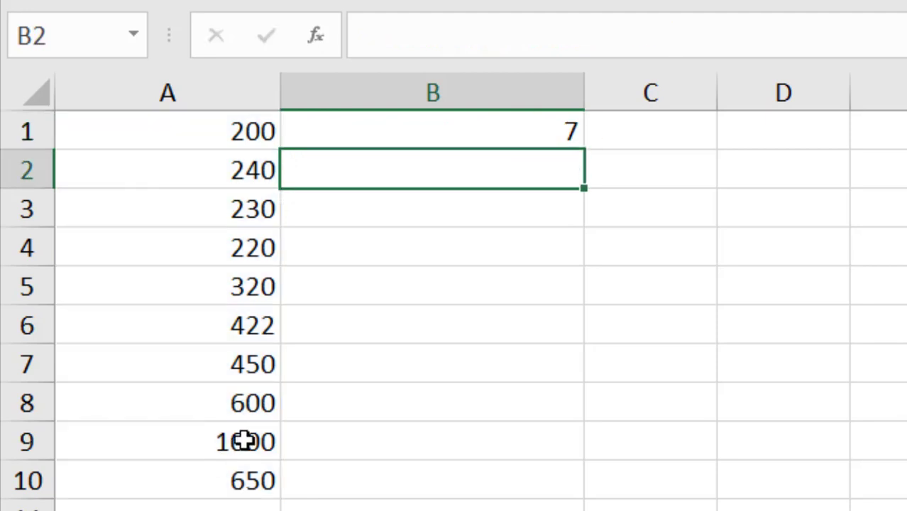
Step: Change the criteria of the COUNTIF formula in B1 to ">500"
left_click(546, 136)
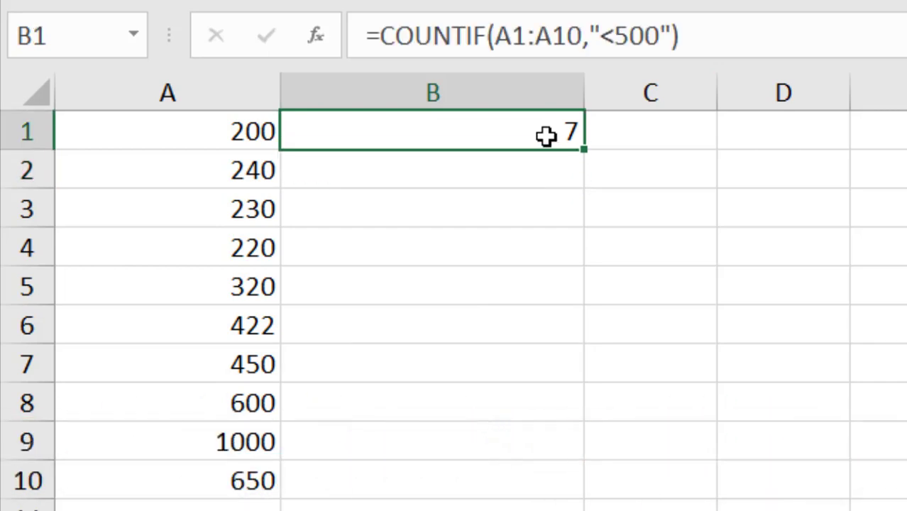
left_click_drag(254, 376, 264, 135)
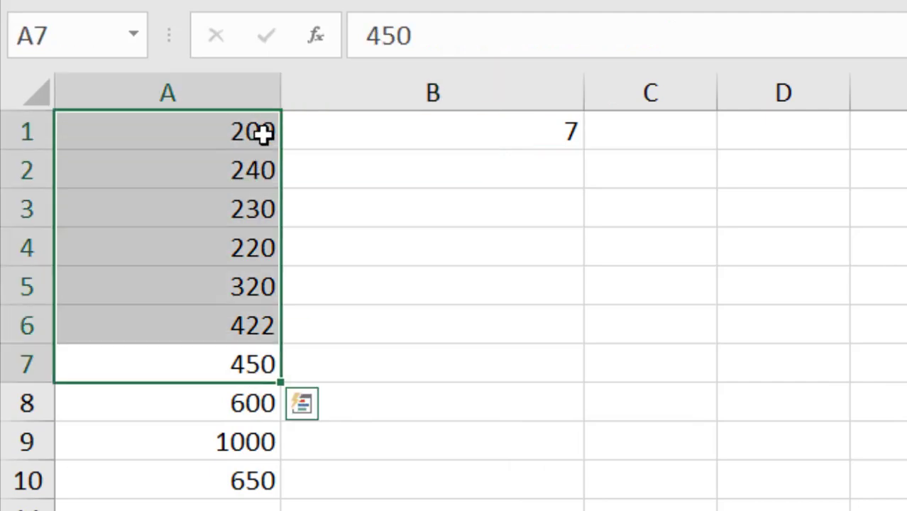
left_click(412, 124)
left_click(609, 39)
left_click_drag(600, 39, 615, 39)
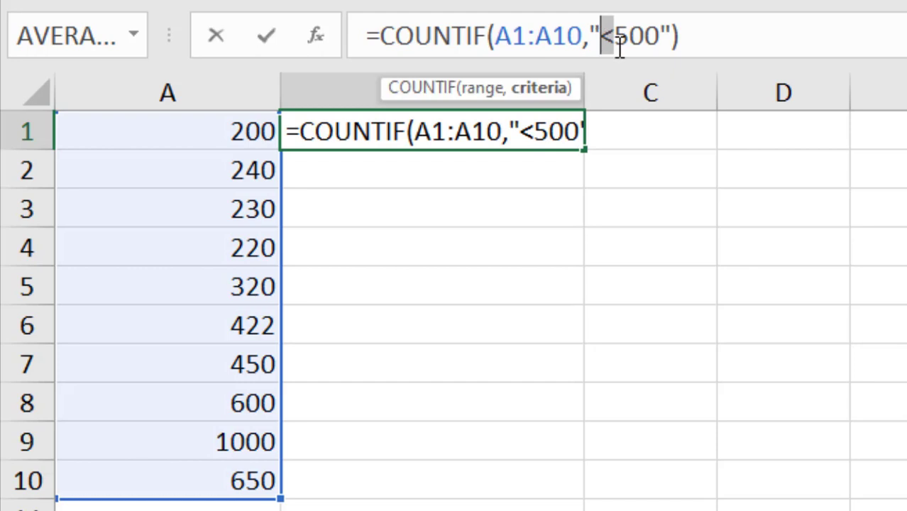
type(">")
key("Return")
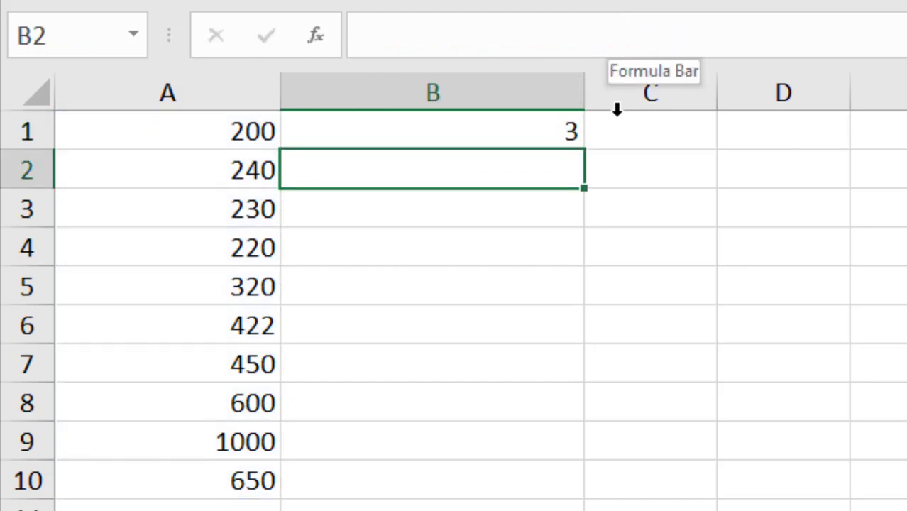
left_click(496, 136)
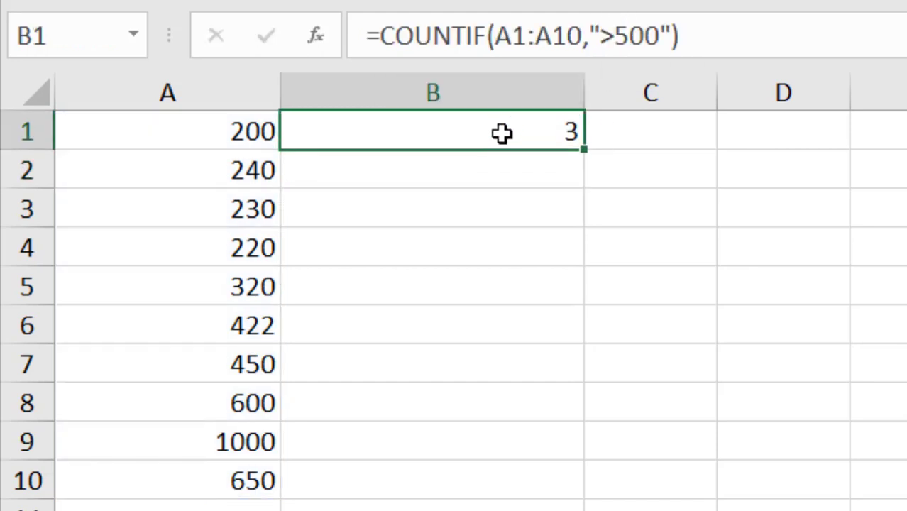